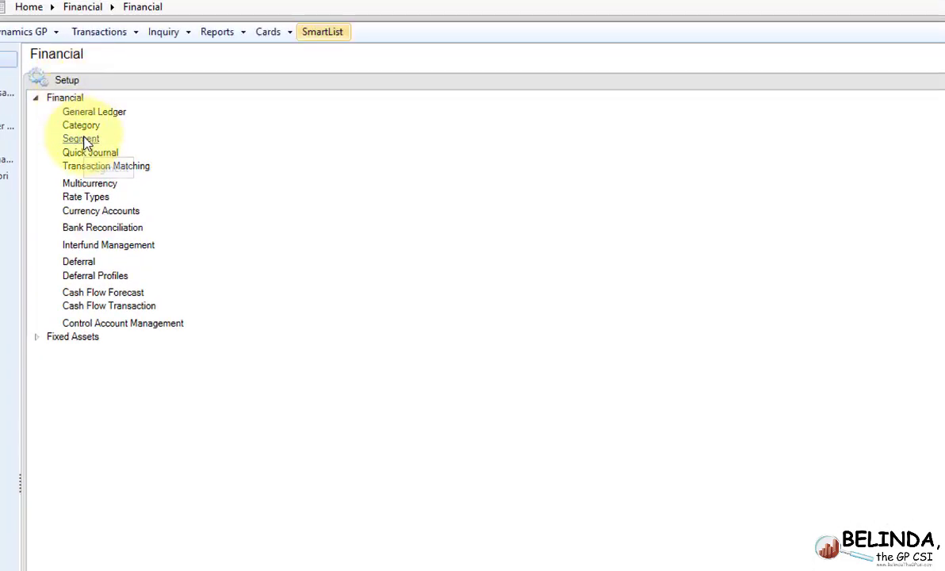
- Open Account Segment Setup and load the Account segment ID
{"action": "left_click", "coordinate": [83, 139]}
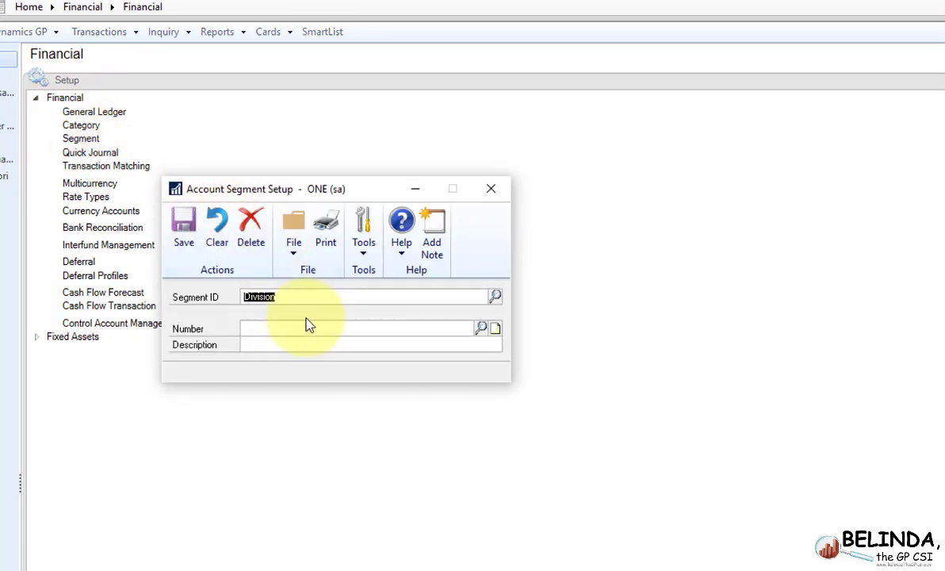
{"action": "left_click", "coordinate": [496, 298]}
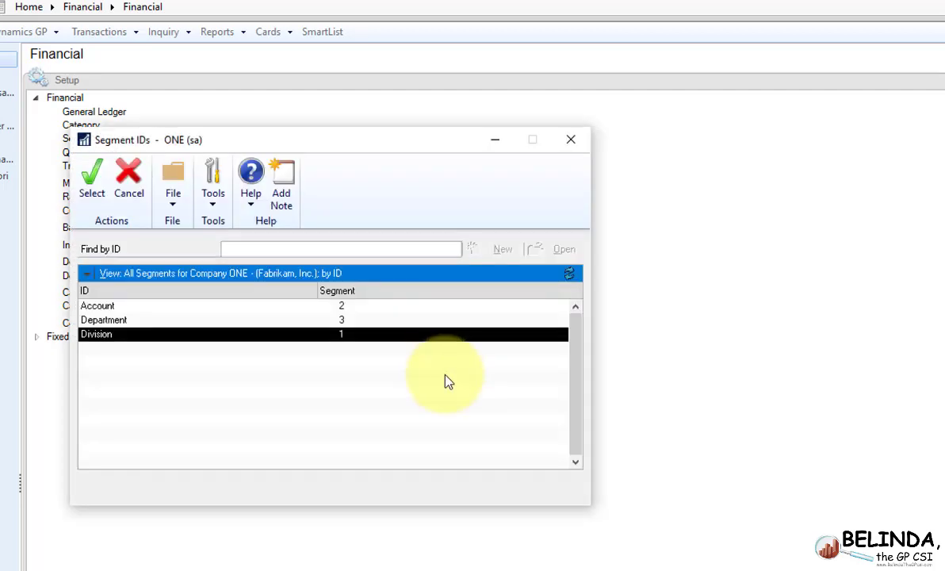
{"action": "left_click", "coordinate": [120, 307]}
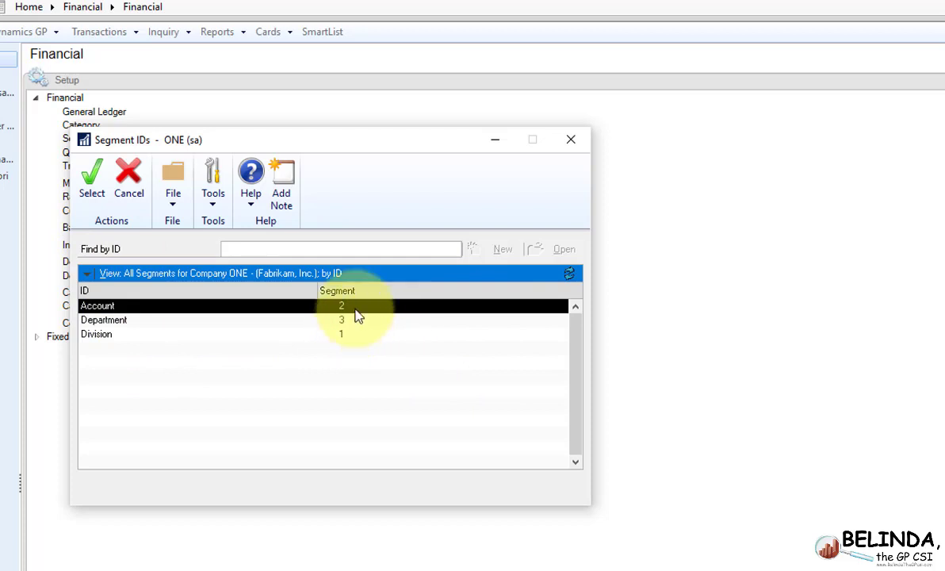
{"action": "double_click", "coordinate": [230, 311]}
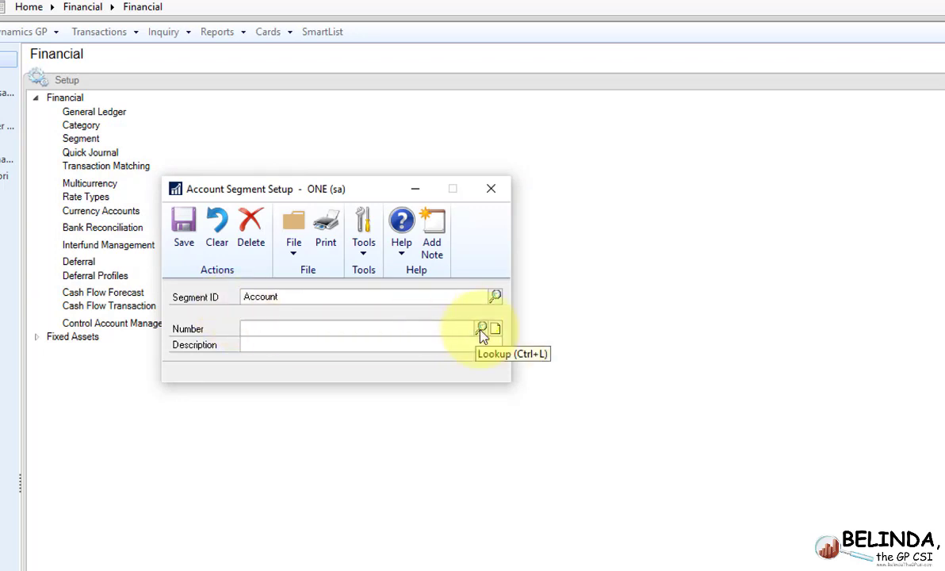
- Describe segment number 1101 as 'Bank Account' and save without rolling it down to accounts
{"action": "left_click", "coordinate": [482, 331]}
{"action": "scroll", "coordinate": [202, 378], "scroll_direction": "down", "scroll_amount": 5}
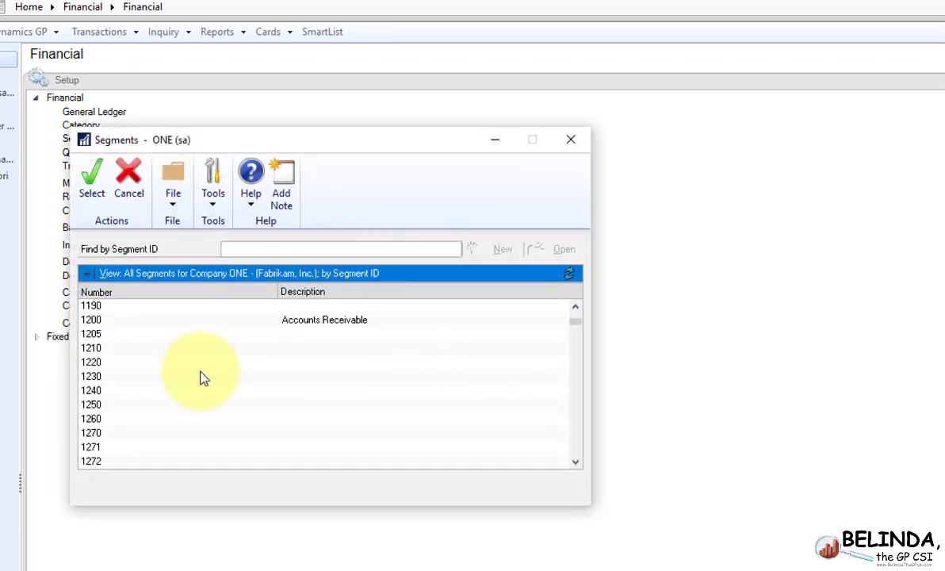
{"action": "scroll", "coordinate": [201, 378], "scroll_direction": "up", "scroll_amount": 5}
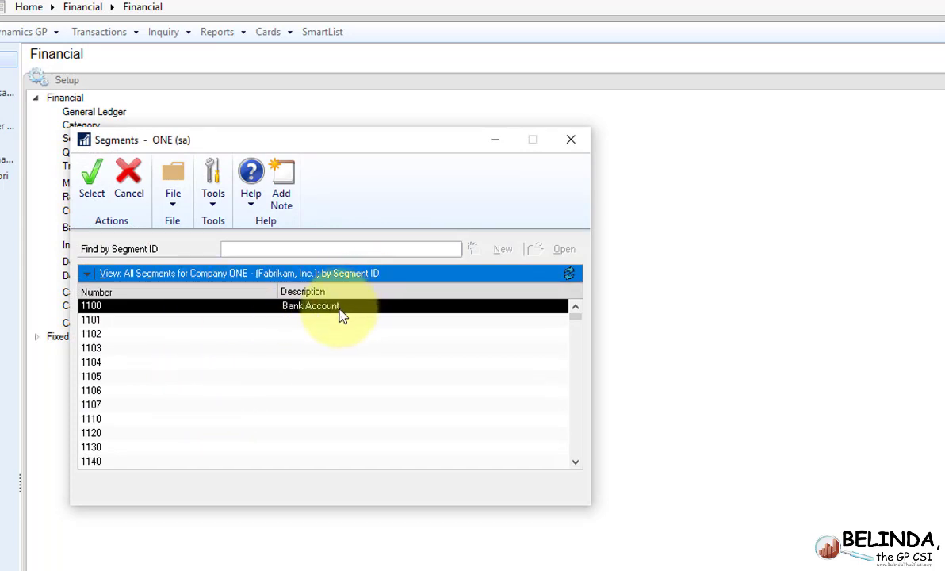
{"action": "double_click", "coordinate": [190, 321]}
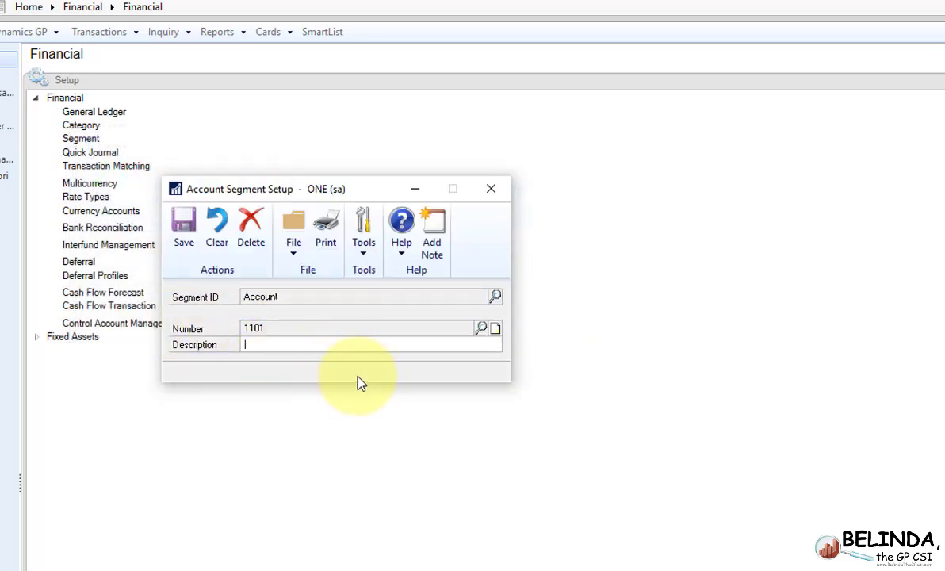
{"action": "type", "text": "Bank Account"}
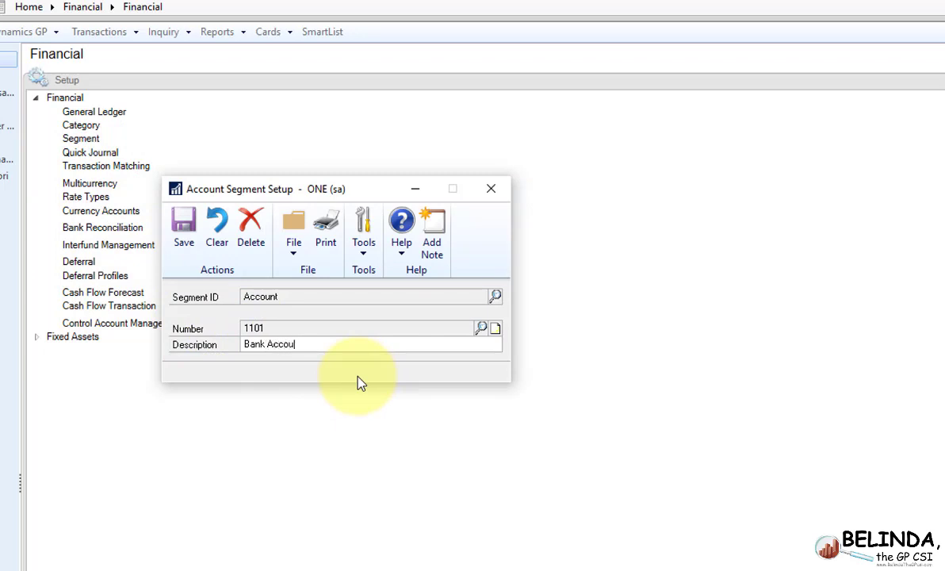
{"action": "left_click", "coordinate": [184, 226]}
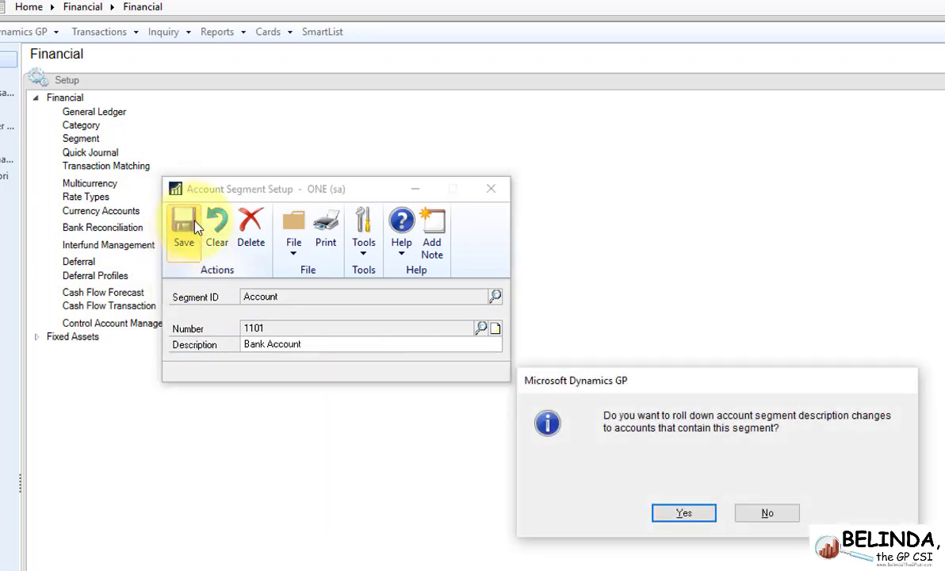
{"action": "left_click", "coordinate": [775, 513]}
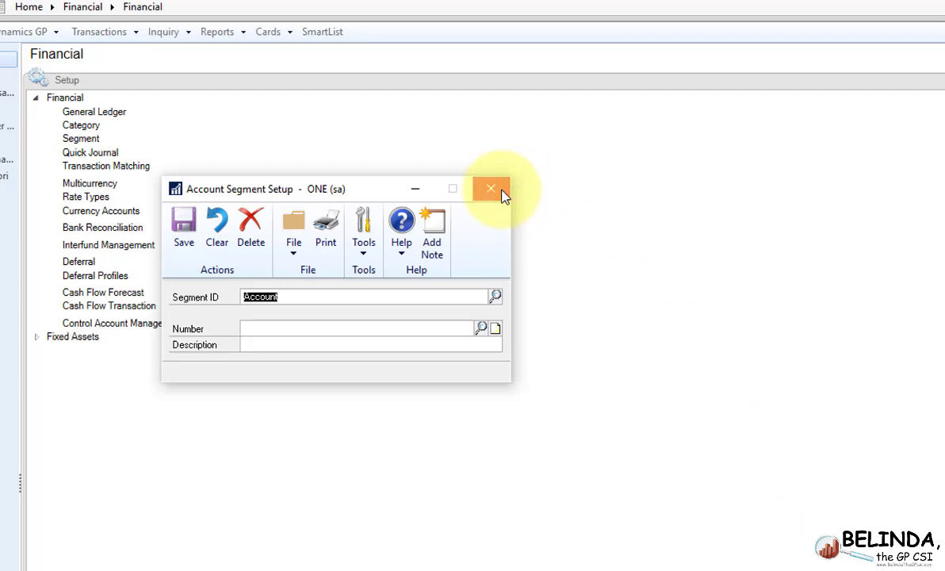
- Close Account Segment Setup and open SmartList with its Financial folder expanded
{"action": "left_click", "coordinate": [491, 189]}
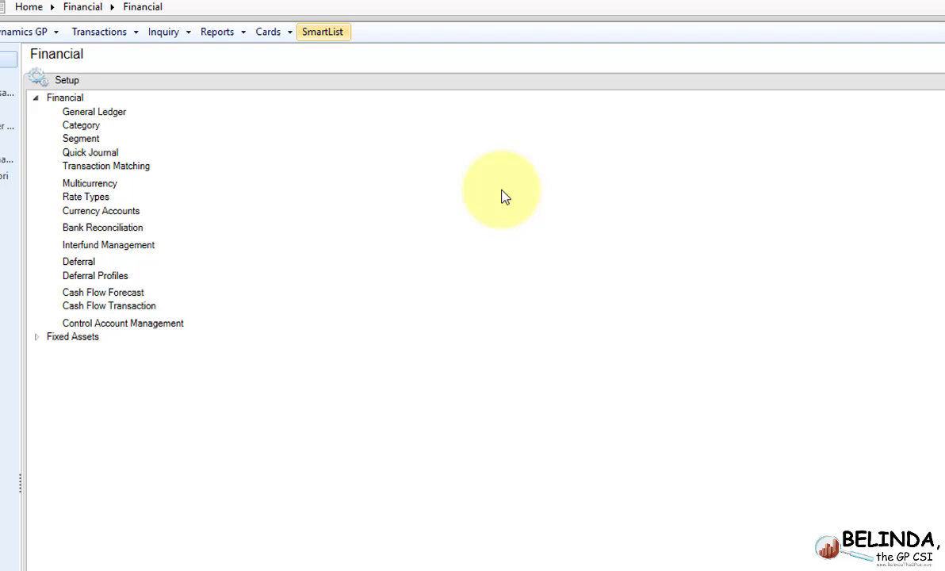
{"action": "left_click", "coordinate": [318, 35]}
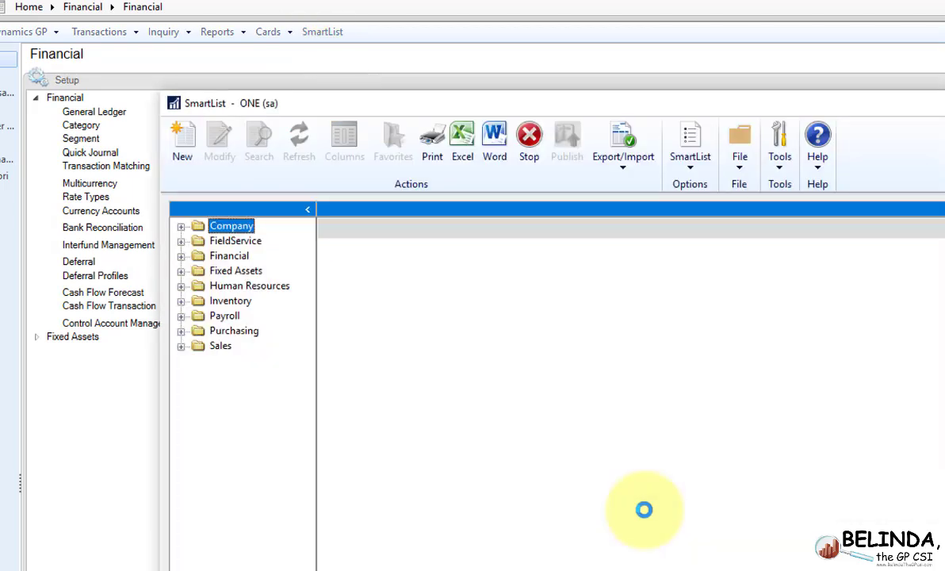
{"action": "left_click", "coordinate": [180, 256]}
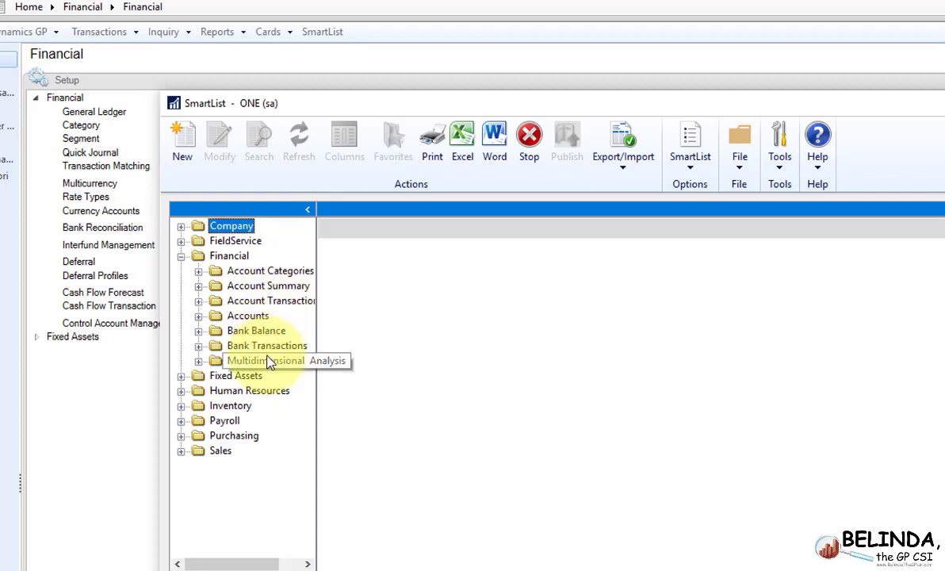
- Create a new SmartList named 'GL Account Segment Description' in the Financial series
{"action": "left_click", "coordinate": [179, 143]}
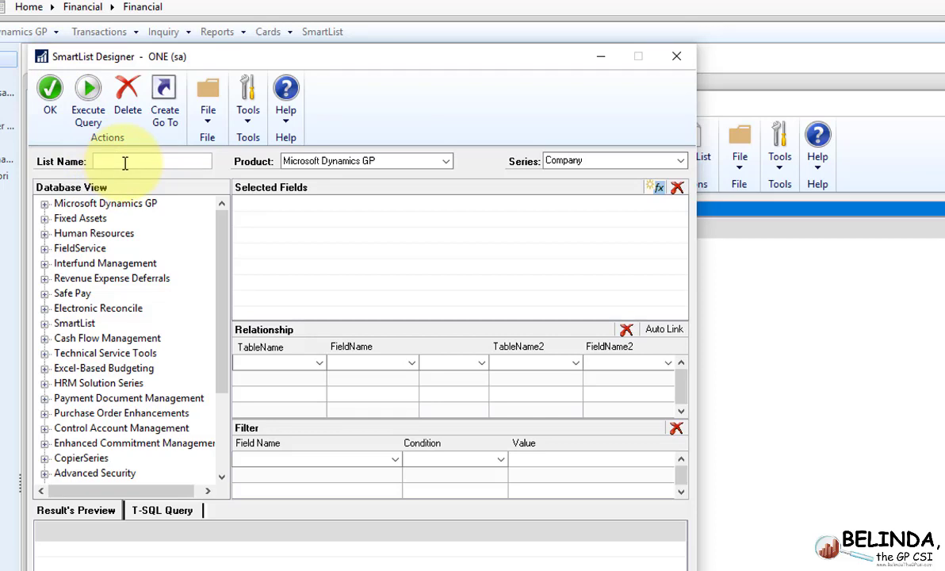
{"action": "type", "text": "GL Account Segment Description"}
{"action": "key", "text": "Tab"}
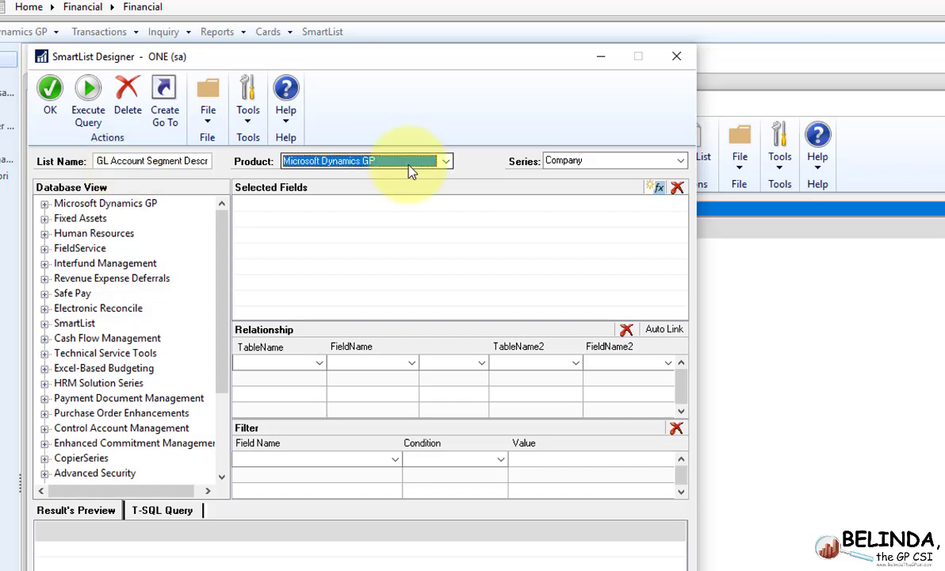
{"action": "left_click", "coordinate": [601, 161]}
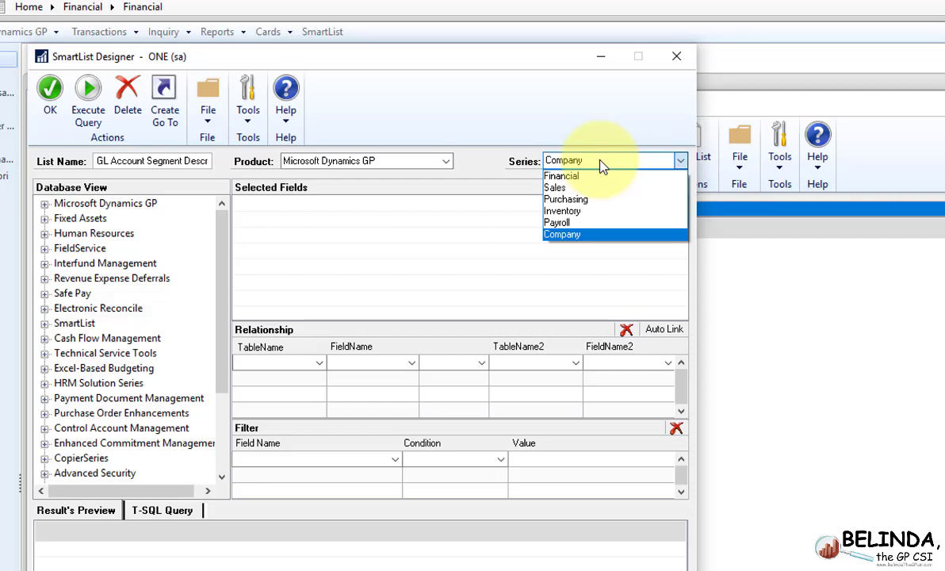
{"action": "left_click", "coordinate": [586, 177]}
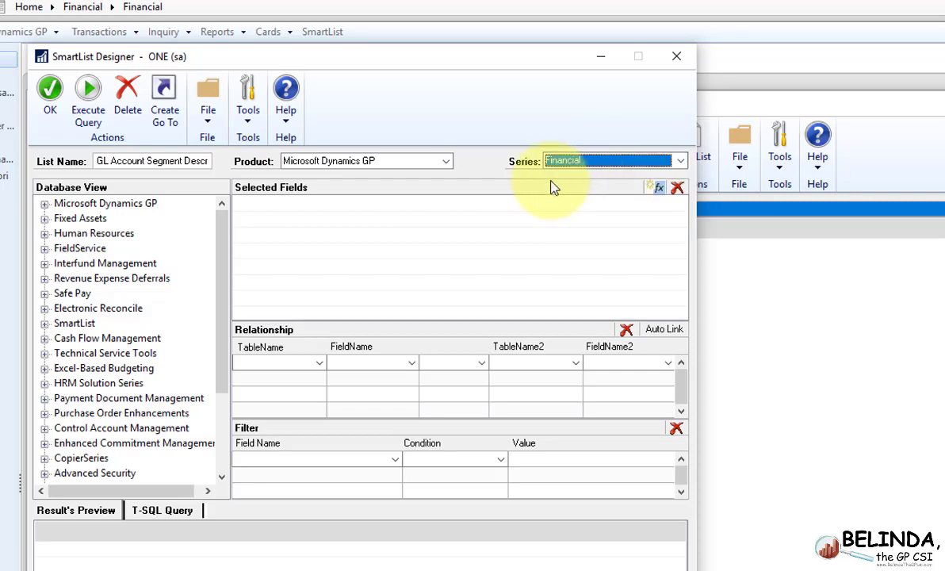
- In Database View, expand Microsoft Dynamics GP > Tables > Financial > Segment Description Master to show its fields
{"action": "left_click", "coordinate": [44, 204]}
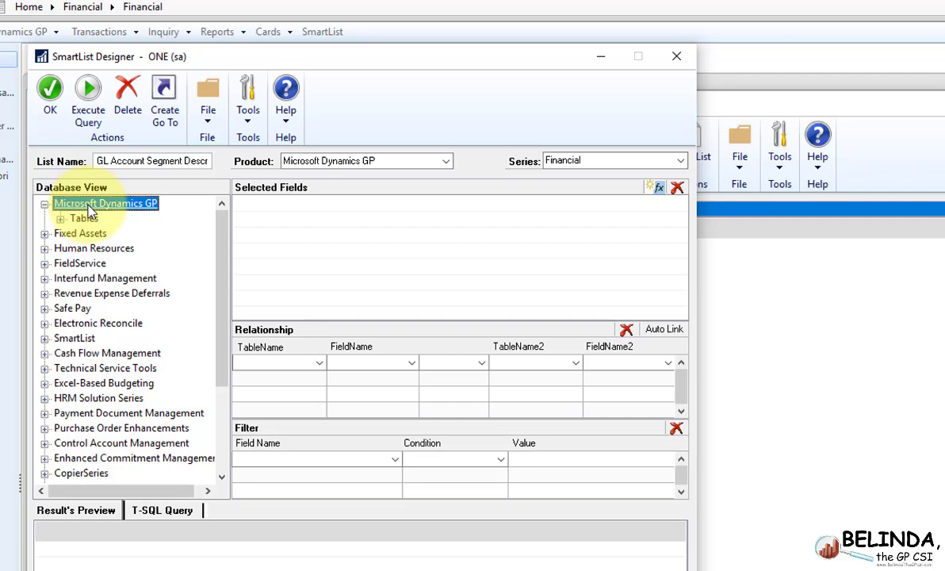
{"action": "left_click", "coordinate": [60, 219]}
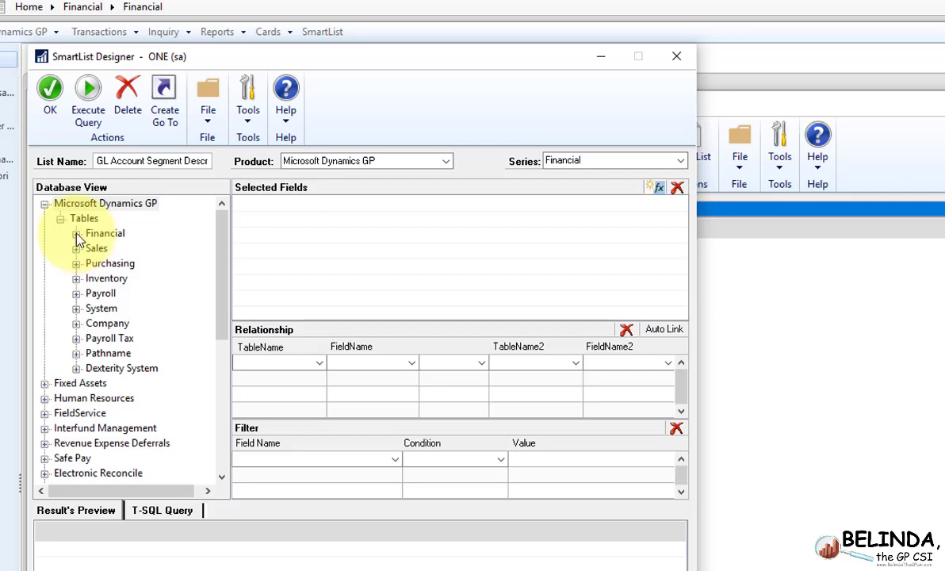
{"action": "left_click", "coordinate": [76, 234]}
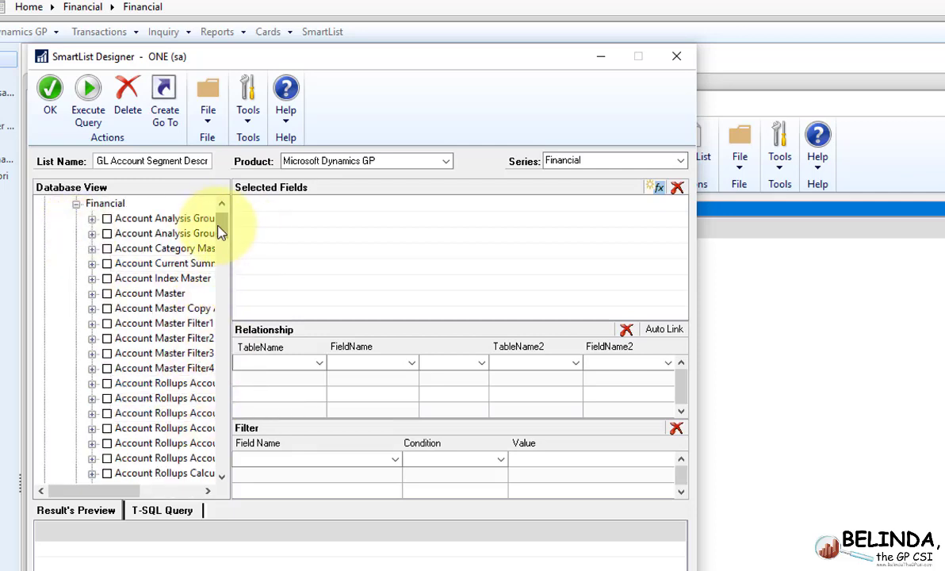
{"action": "left_click_drag", "start_coordinate": [222, 228], "coordinate": [205, 394]}
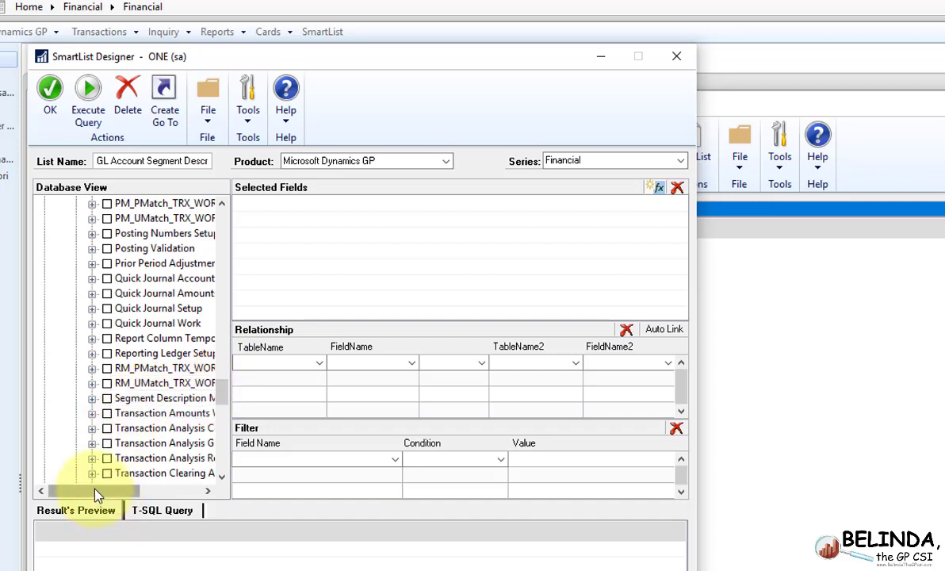
{"action": "left_click_drag", "start_coordinate": [65, 492], "coordinate": [112, 502]}
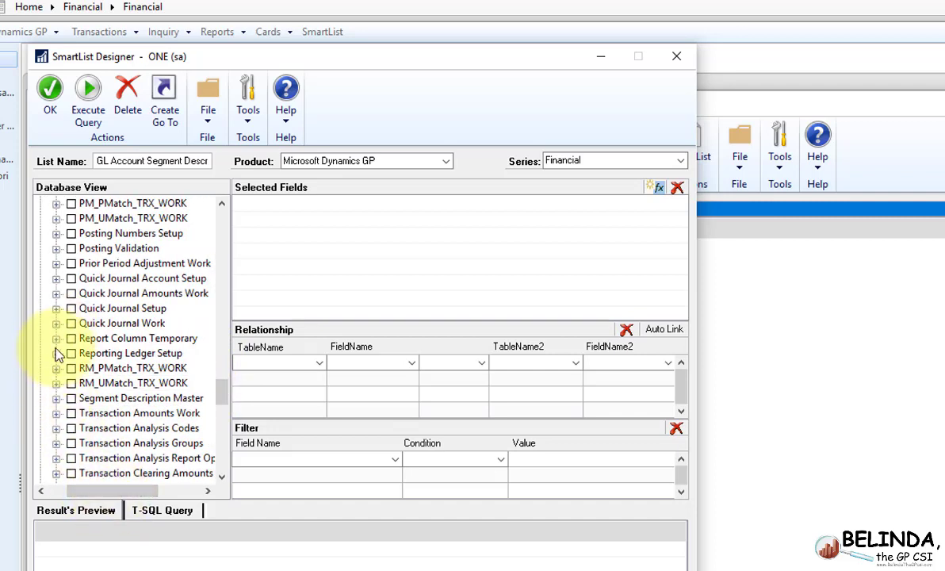
{"action": "left_click", "coordinate": [56, 399]}
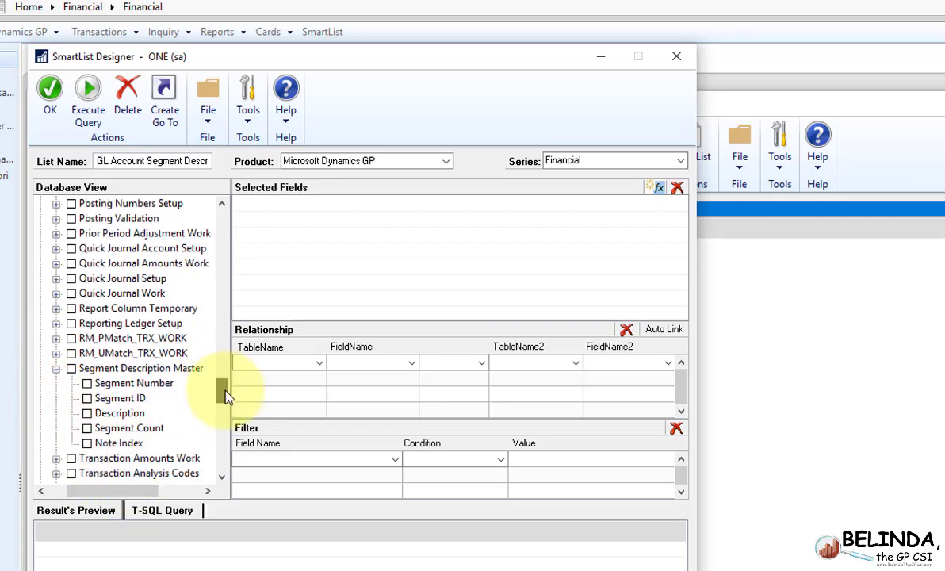
{"action": "scroll", "coordinate": [222, 392], "scroll_direction": "down", "scroll_amount": 1}
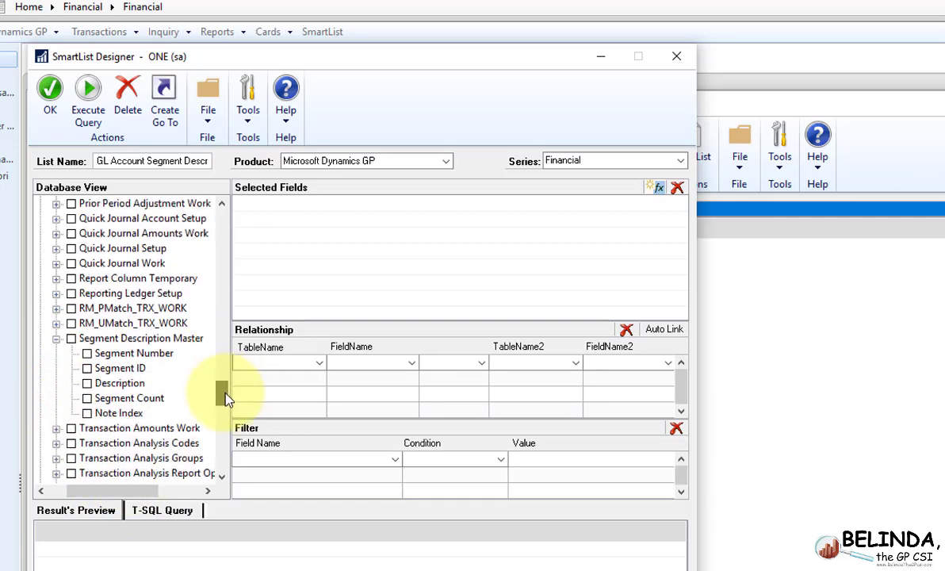
- Select the Segment Number, Segment ID and Description fields for the list
{"action": "left_click", "coordinate": [88, 354]}
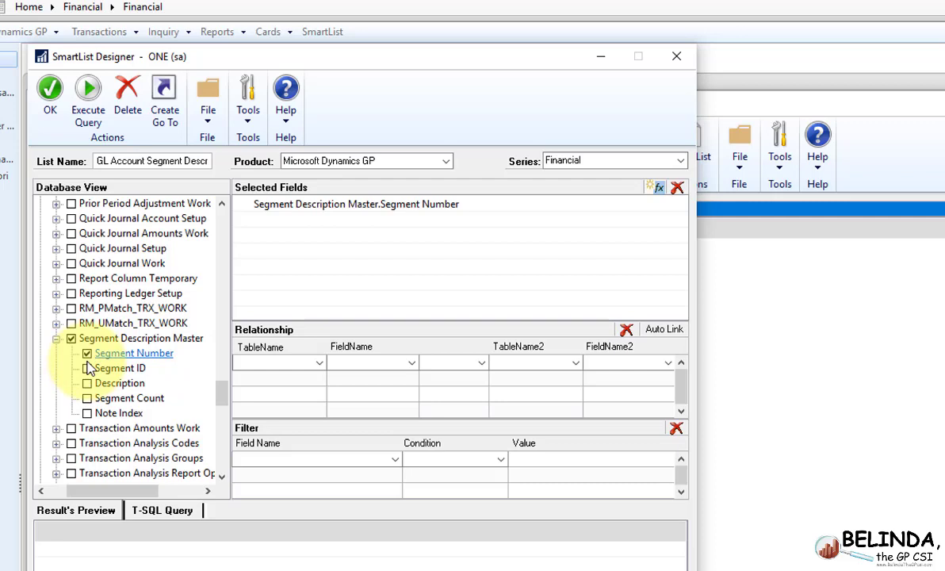
{"action": "left_click", "coordinate": [88, 369]}
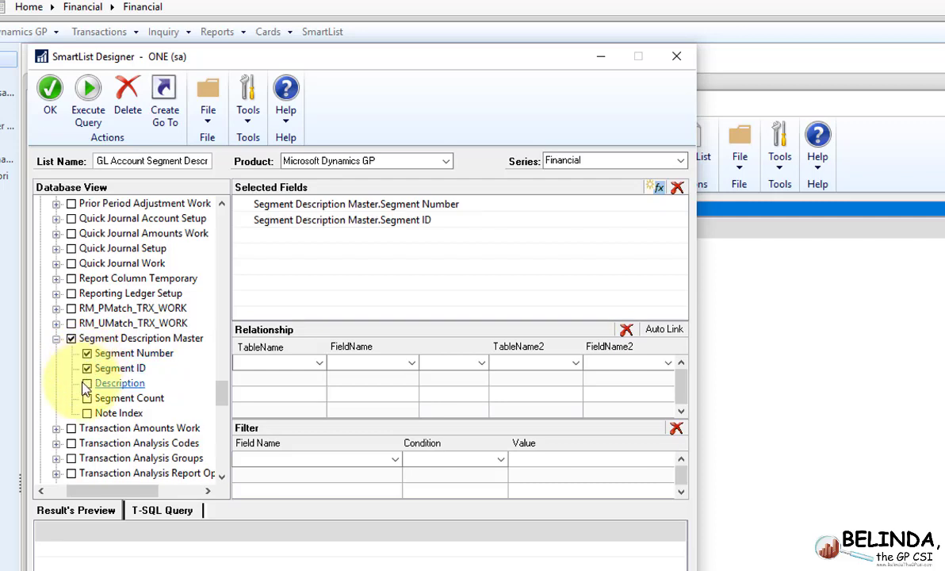
{"action": "left_click", "coordinate": [88, 383]}
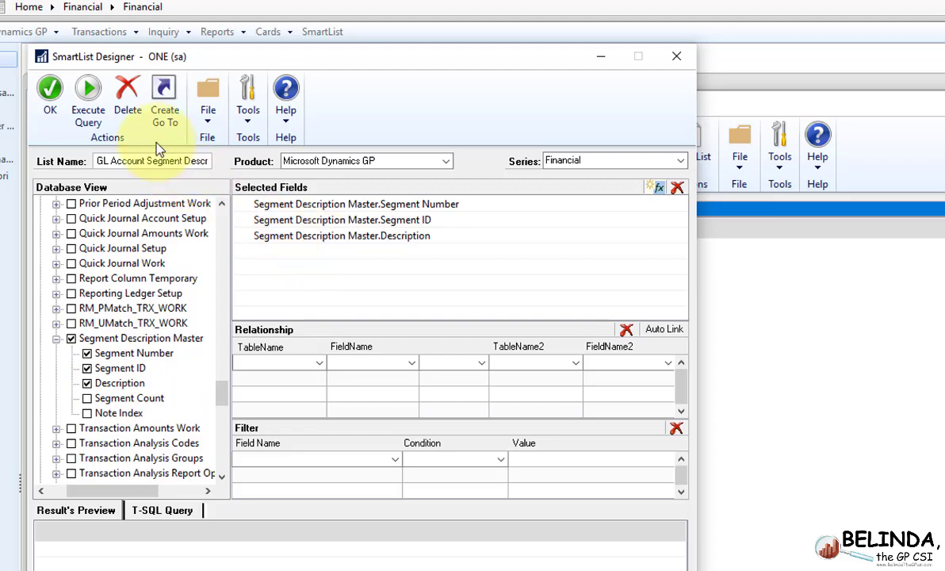
- Preview the query results, then save the new SmartList with OK
{"action": "left_click", "coordinate": [88, 94]}
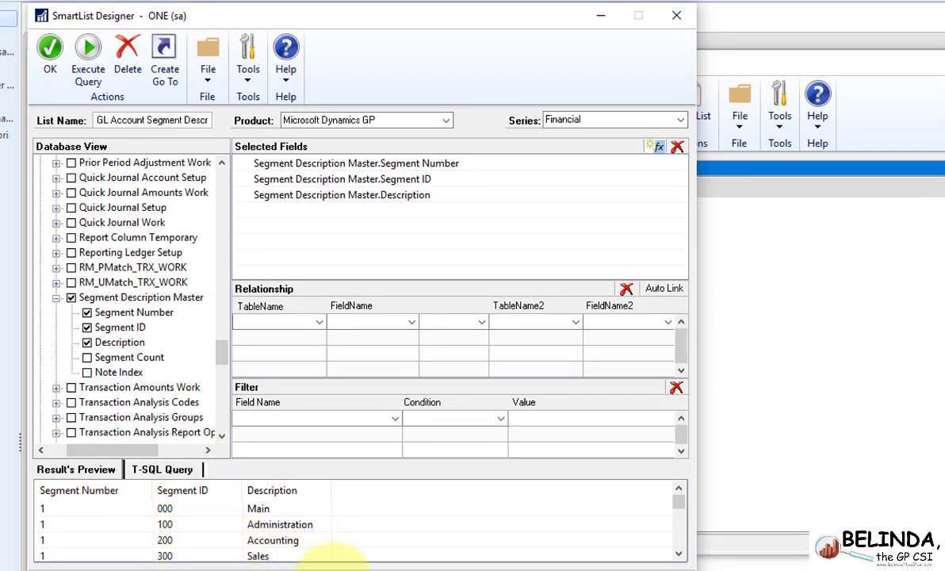
{"action": "left_click", "coordinate": [679, 554]}
{"action": "left_click", "coordinate": [678, 554]}
{"action": "left_click", "coordinate": [679, 554]}
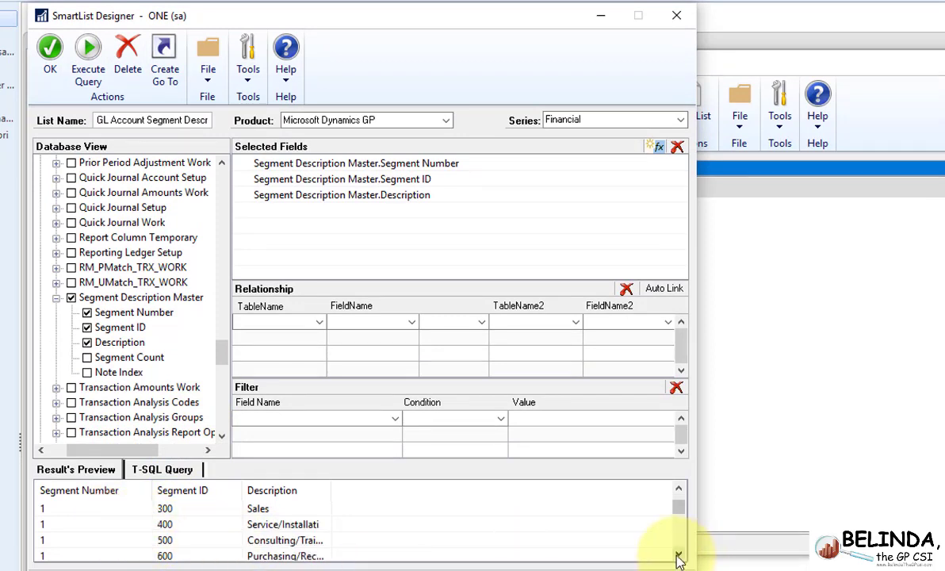
{"action": "left_click", "coordinate": [679, 554]}
{"action": "left_click", "coordinate": [679, 554]}
{"action": "left_click", "coordinate": [678, 554]}
{"action": "left_click", "coordinate": [679, 554]}
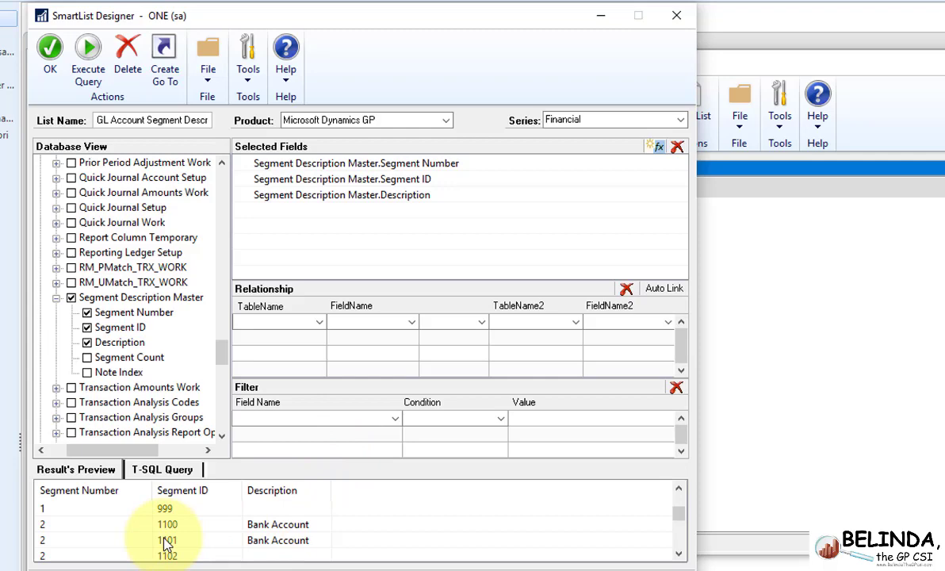
{"action": "left_click", "coordinate": [48, 48]}
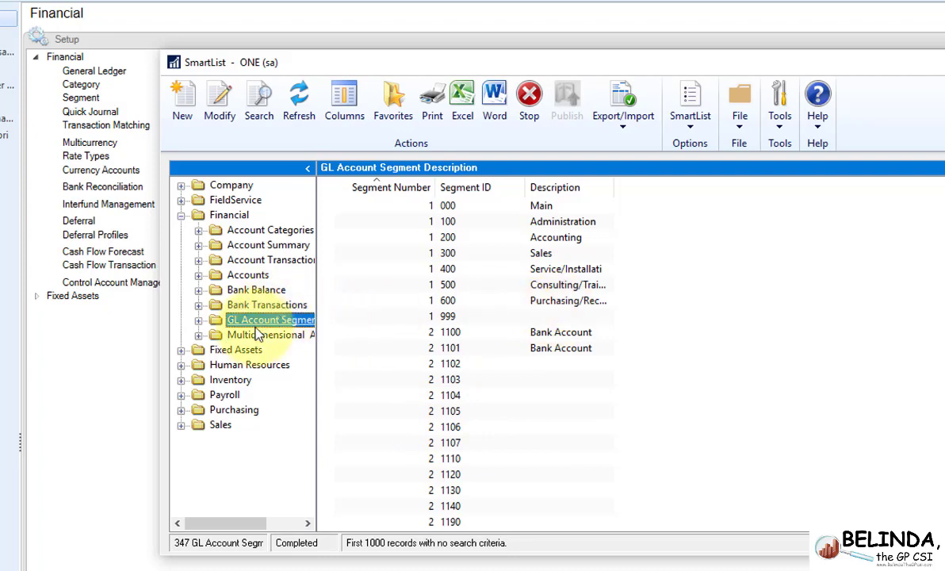
- Load the GL Account Segment Description default view, then close SmartList
{"action": "left_click", "coordinate": [198, 320]}
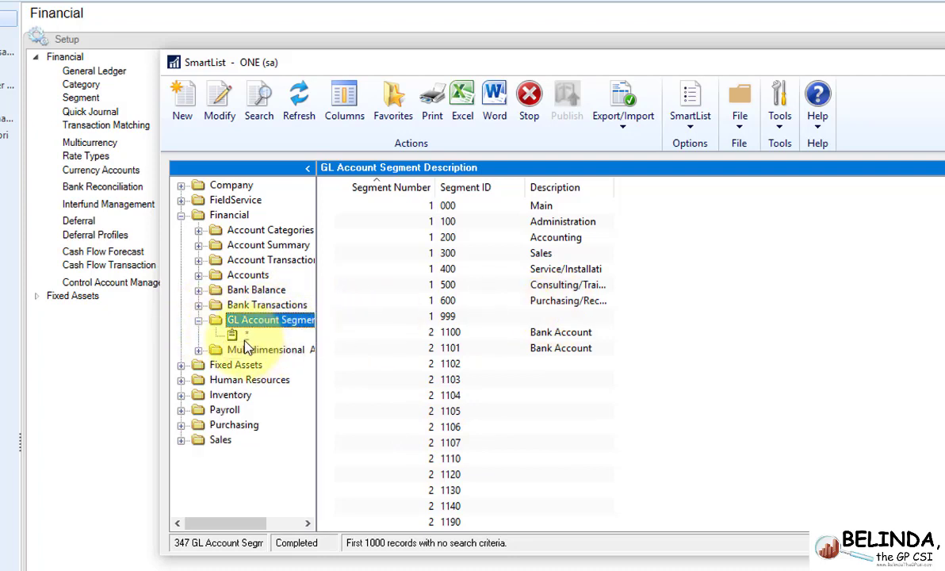
{"action": "left_click", "coordinate": [238, 335]}
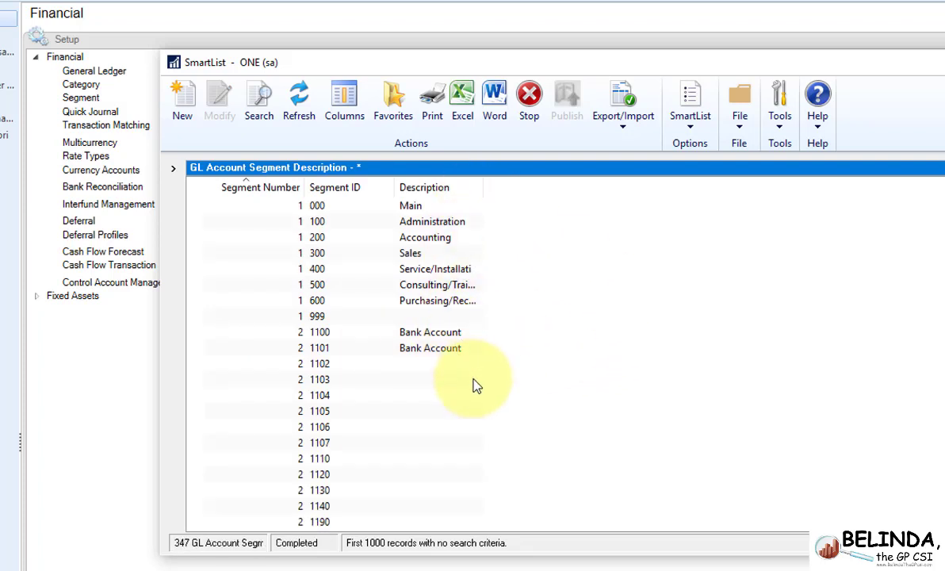
{"action": "key", "text": "alt+F4"}
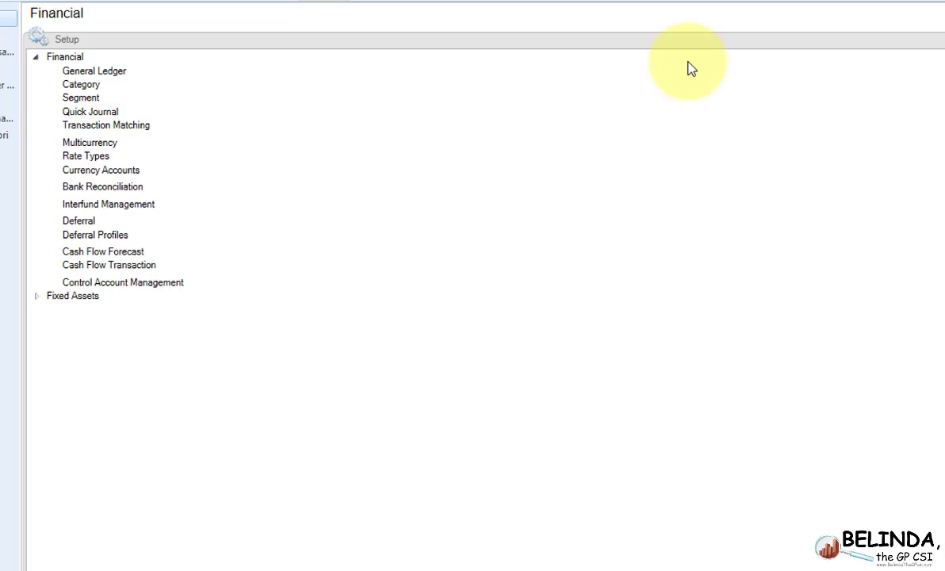
- Open Account Segment Setup and select Account segment number 1102
{"action": "left_click", "coordinate": [81, 97]}
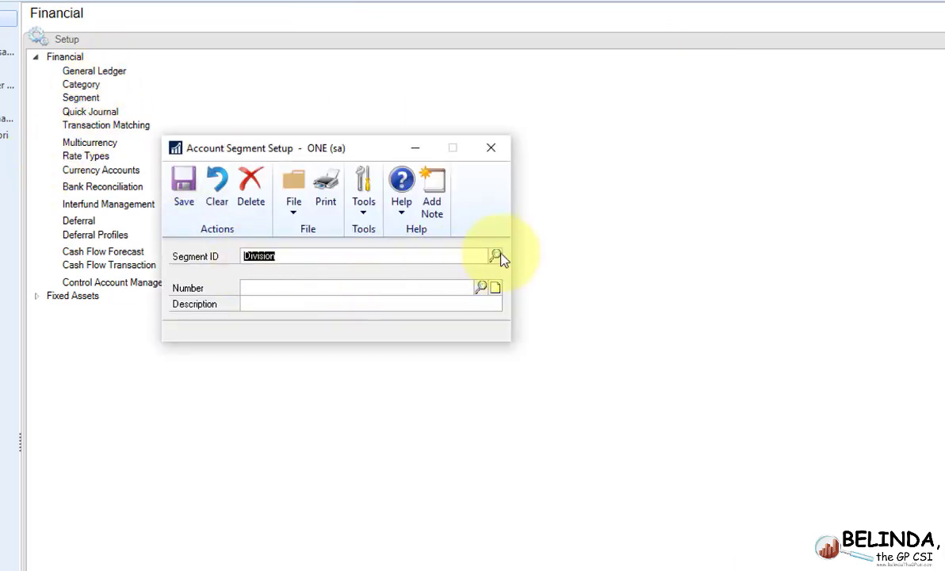
{"action": "left_click", "coordinate": [495, 255]}
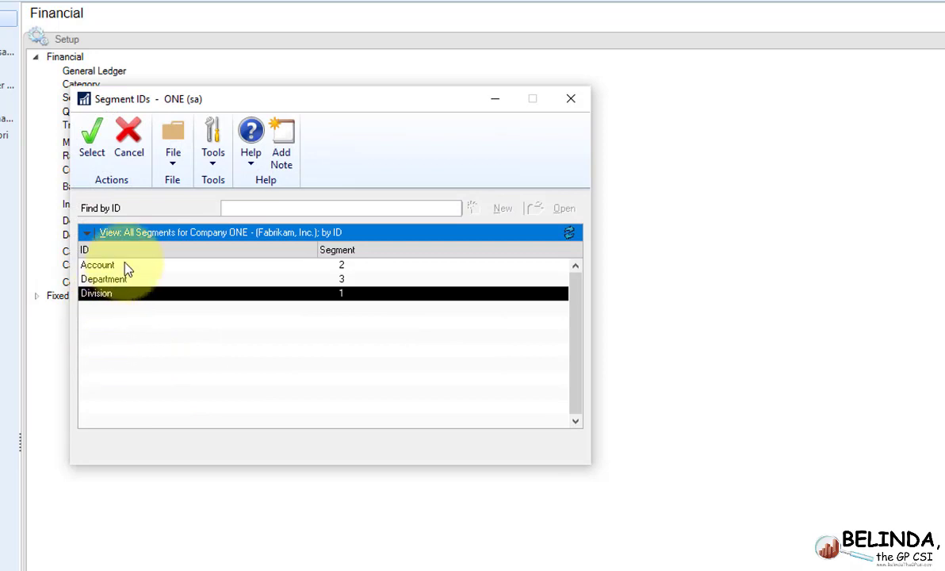
{"action": "double_click", "coordinate": [123, 267]}
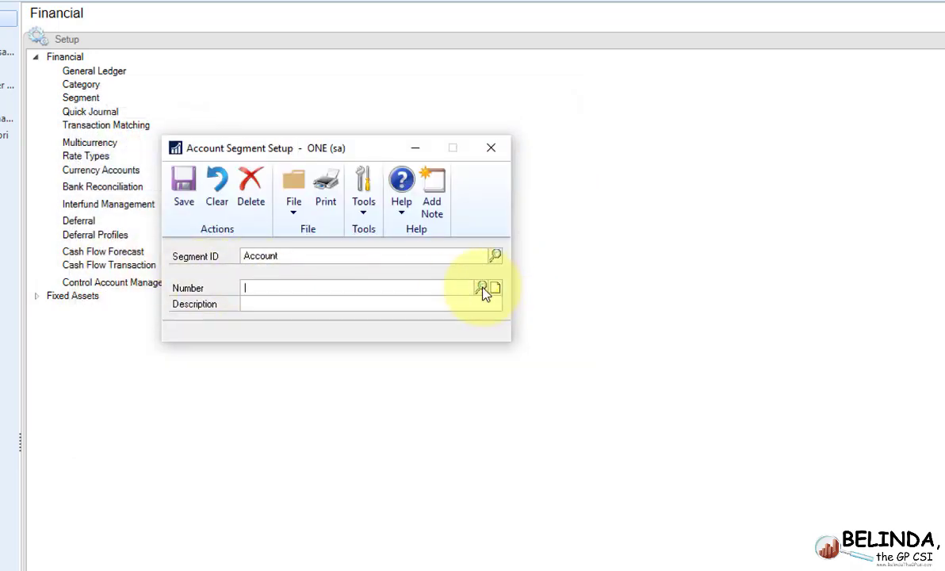
{"action": "left_click", "coordinate": [484, 288]}
{"action": "double_click", "coordinate": [124, 295]}
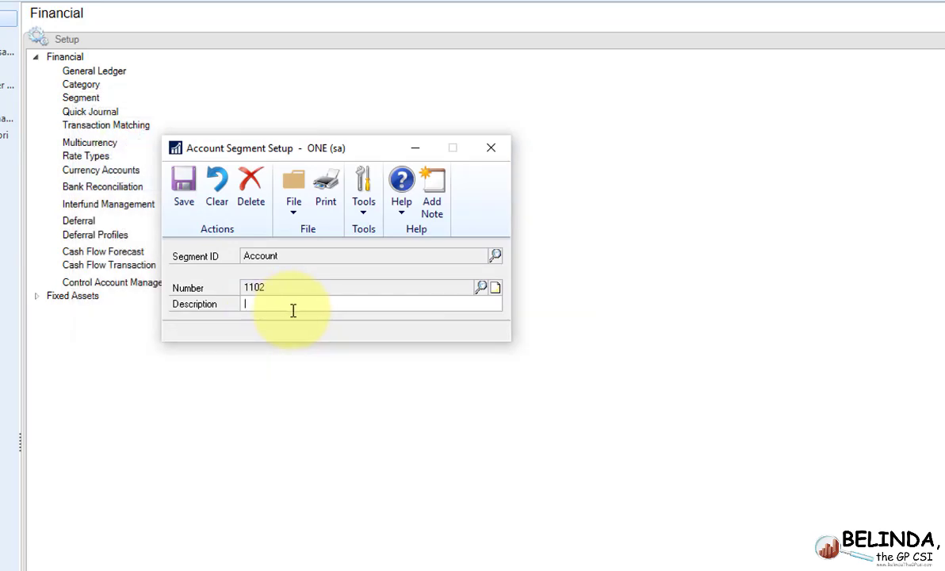
- Describe 1102 as 'Bank Accounts', save without rolling down, and close the setup window
{"action": "left_click", "coordinate": [293, 309]}
{"action": "type", "text": "Banks A Accounts"}
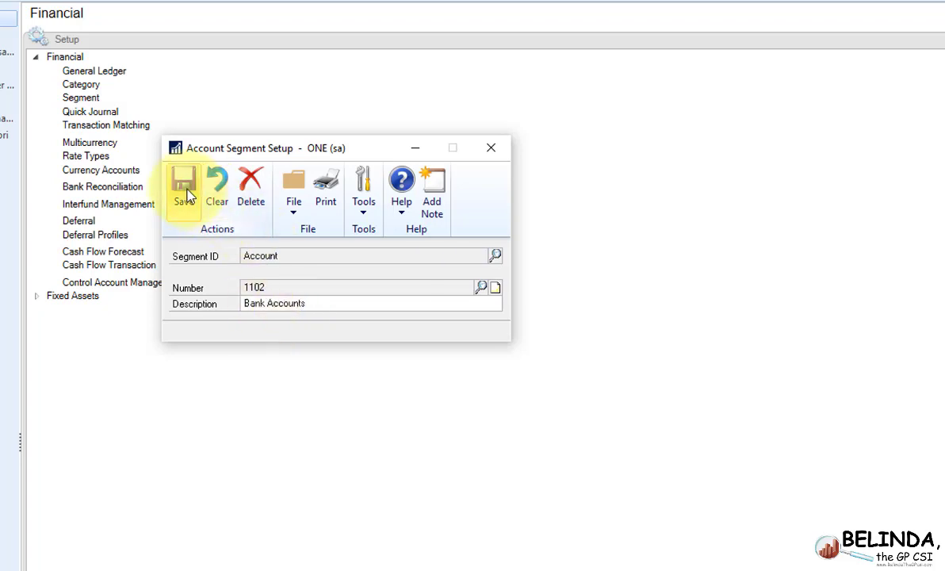
{"action": "left_click", "coordinate": [184, 191]}
{"action": "left_click", "coordinate": [768, 474]}
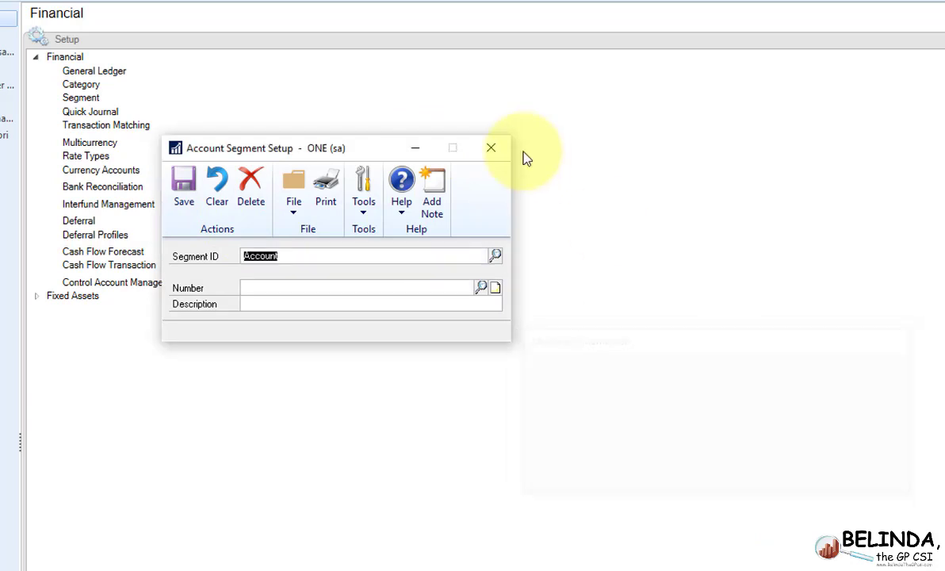
{"action": "left_click", "coordinate": [491, 149]}
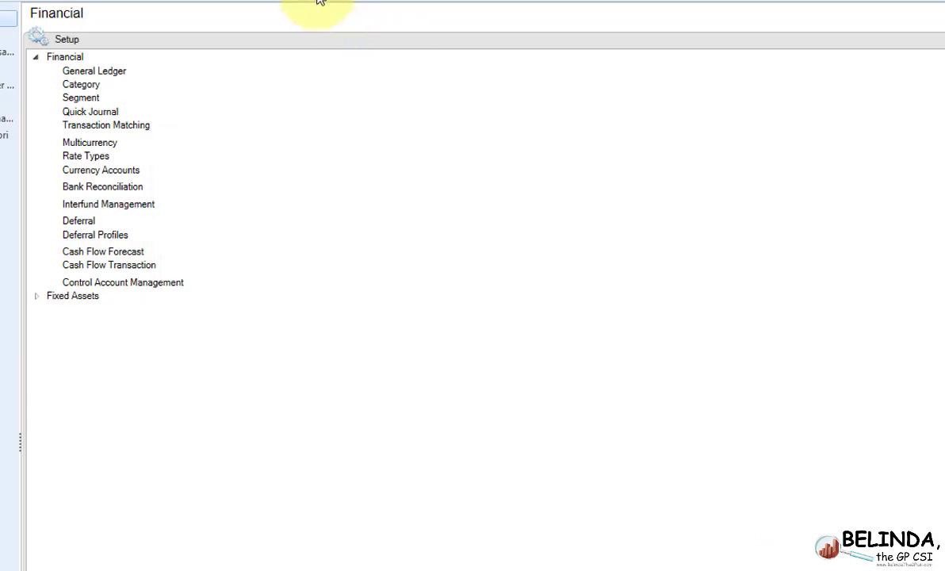
- Reload the GL Account Segment Description list in SmartList and export it to Excel
{"action": "left_click", "coordinate": [320, 3]}
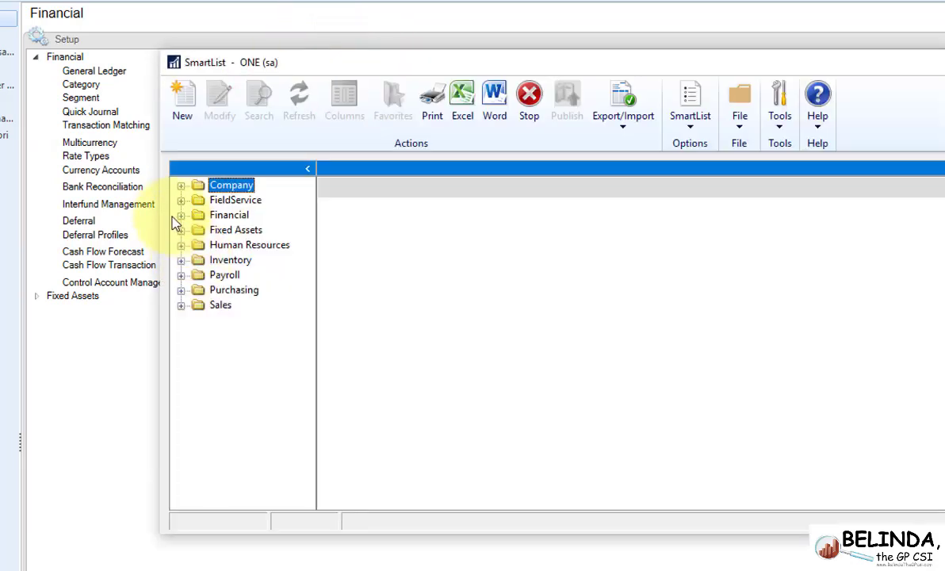
{"action": "left_click", "coordinate": [181, 216]}
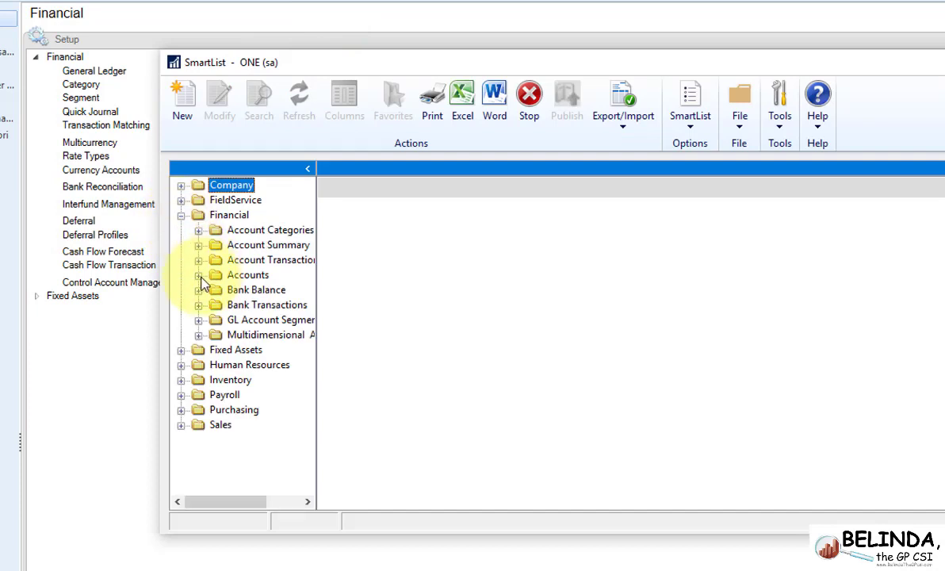
{"action": "left_click", "coordinate": [198, 319]}
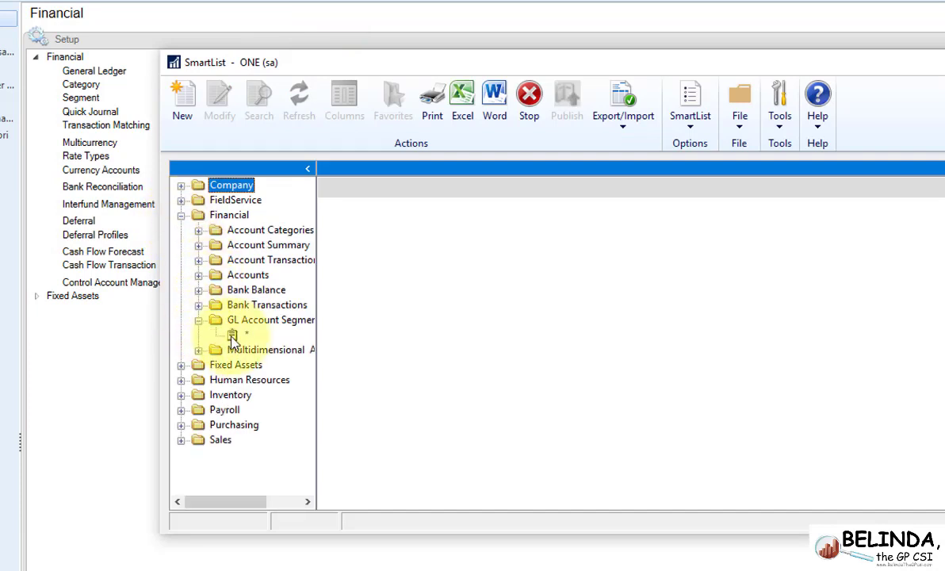
{"action": "left_click", "coordinate": [234, 336]}
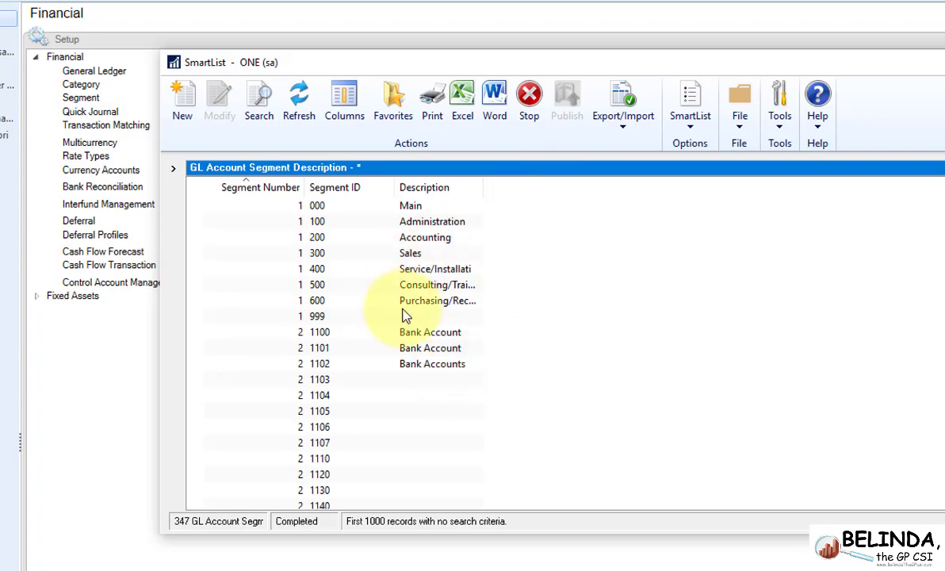
{"action": "left_click", "coordinate": [463, 103]}
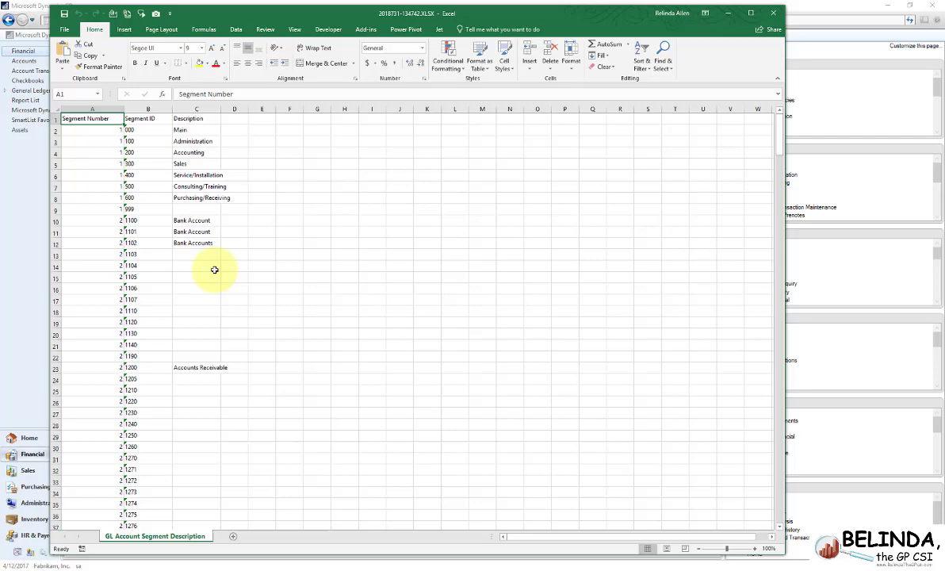
- Close Excel and filter the list to Segment Number equal to 1, giving 8 records
{"action": "left_click", "coordinate": [773, 14]}
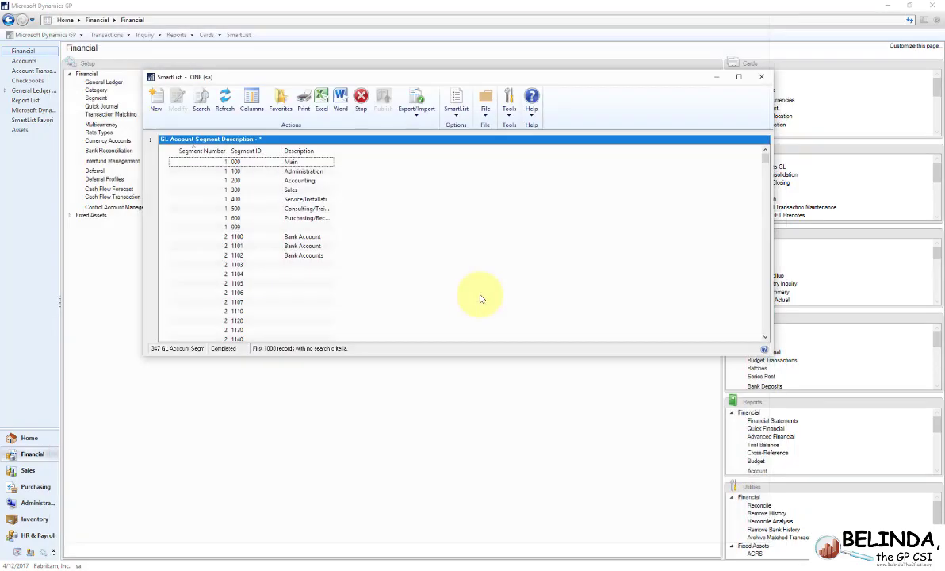
{"action": "left_click", "coordinate": [201, 99]}
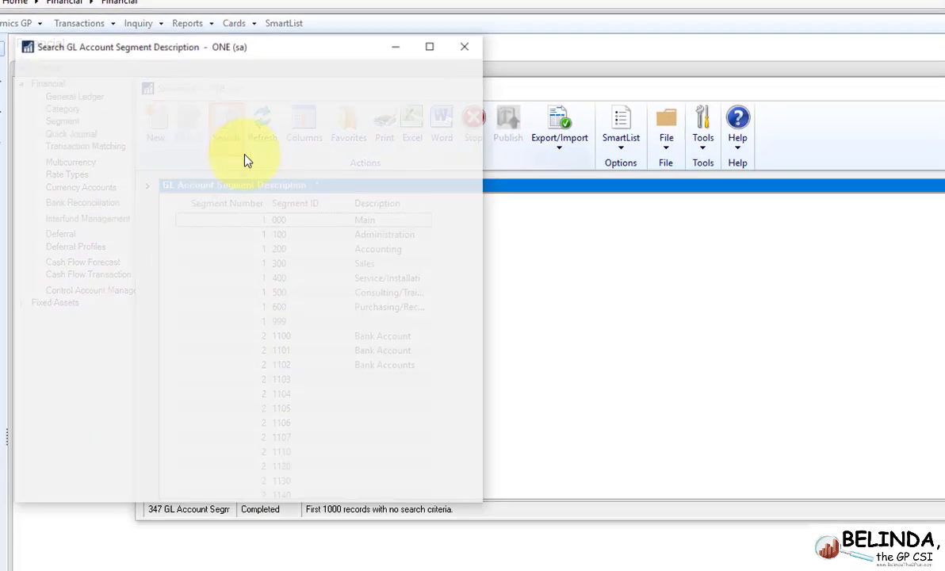
{"action": "left_click", "coordinate": [158, 172]}
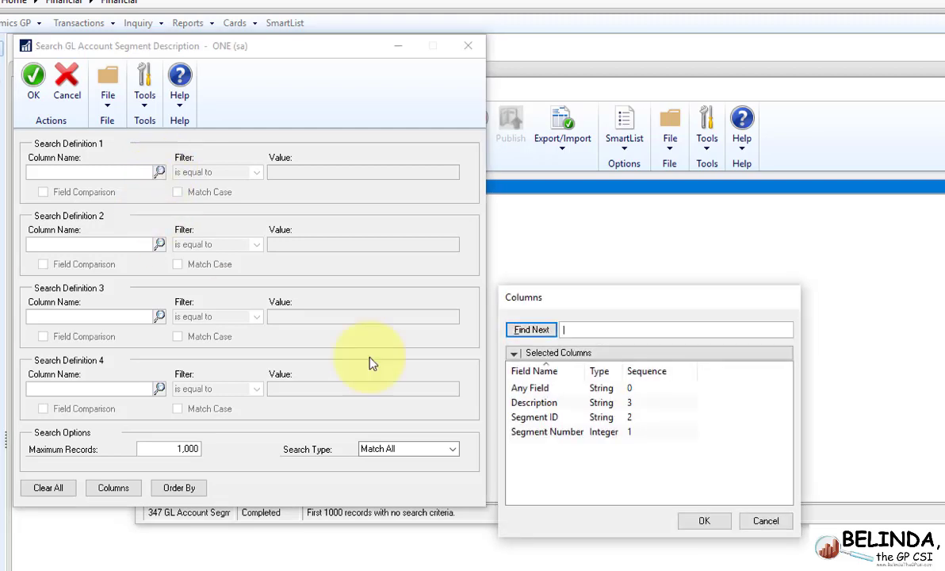
{"action": "double_click", "coordinate": [557, 432]}
{"action": "left_click", "coordinate": [339, 172]}
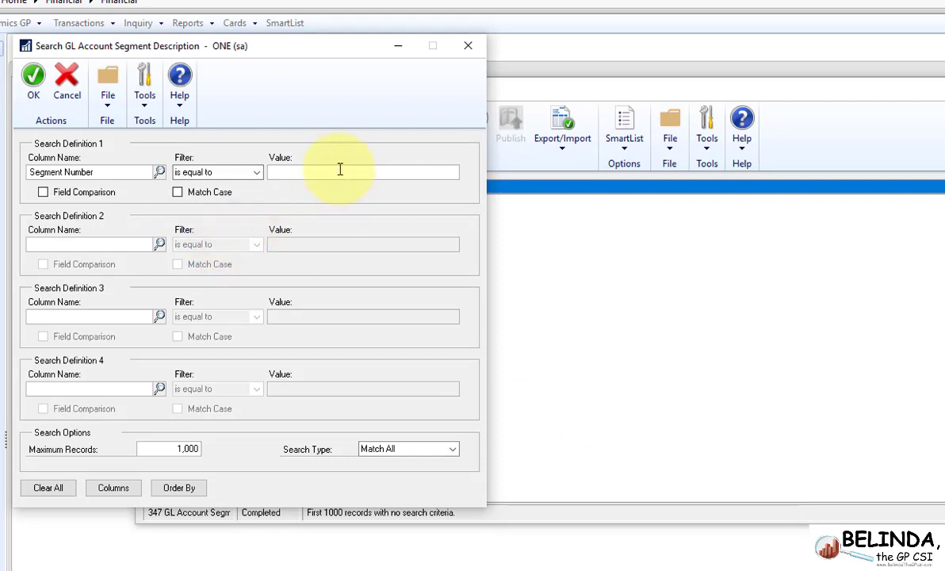
{"action": "type", "text": "1"}
{"action": "key", "text": "Tab"}
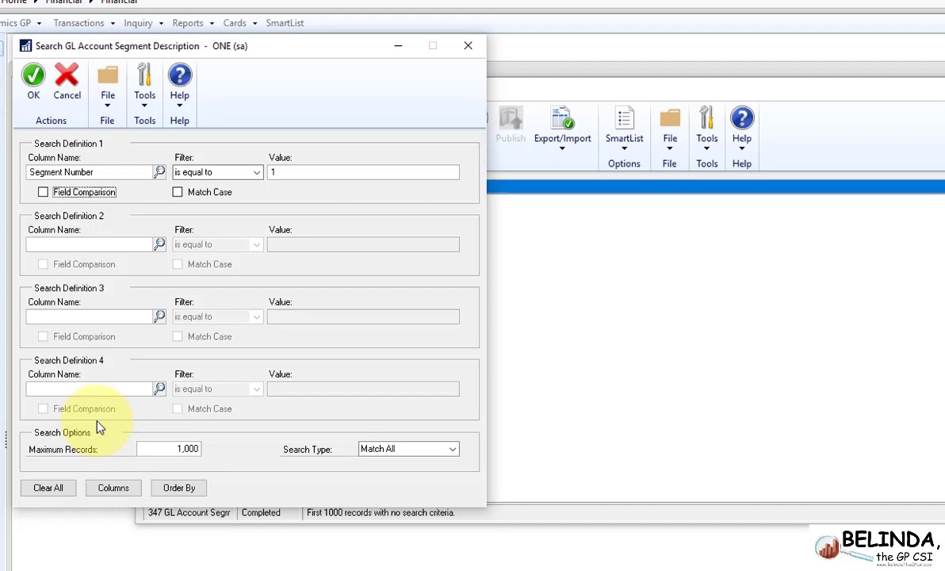
{"action": "left_click", "coordinate": [28, 80]}
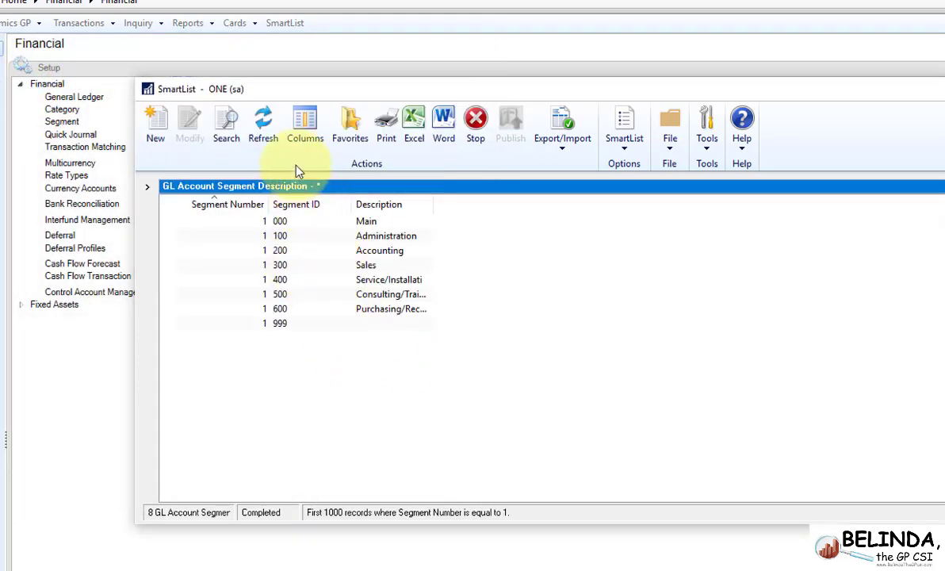
{"action": "left_click", "coordinate": [146, 186]}
- Add the filtered list as a favorite named 'Division Segments'
{"action": "left_click", "coordinate": [349, 125]}
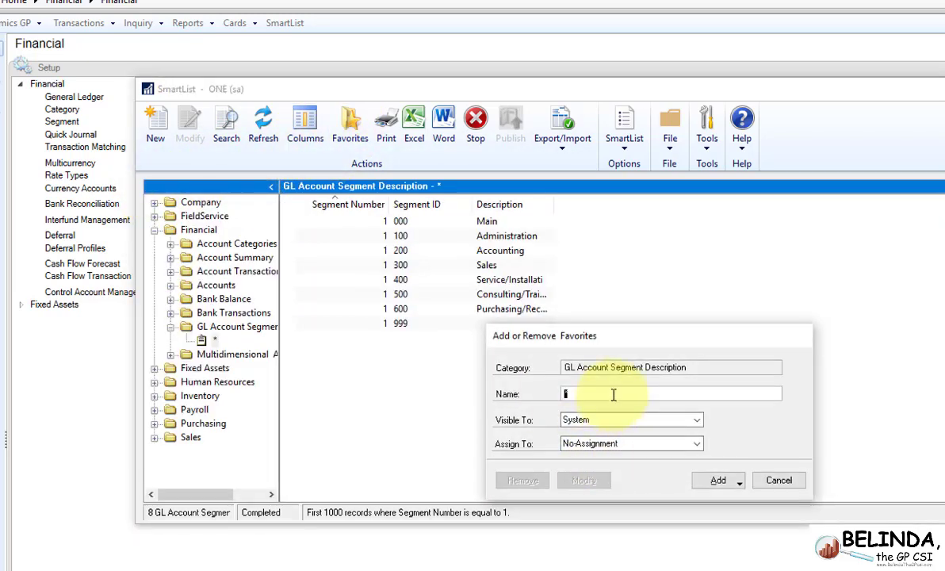
{"action": "type", "text": "Division Segments"}
{"action": "left_click", "coordinate": [718, 480]}
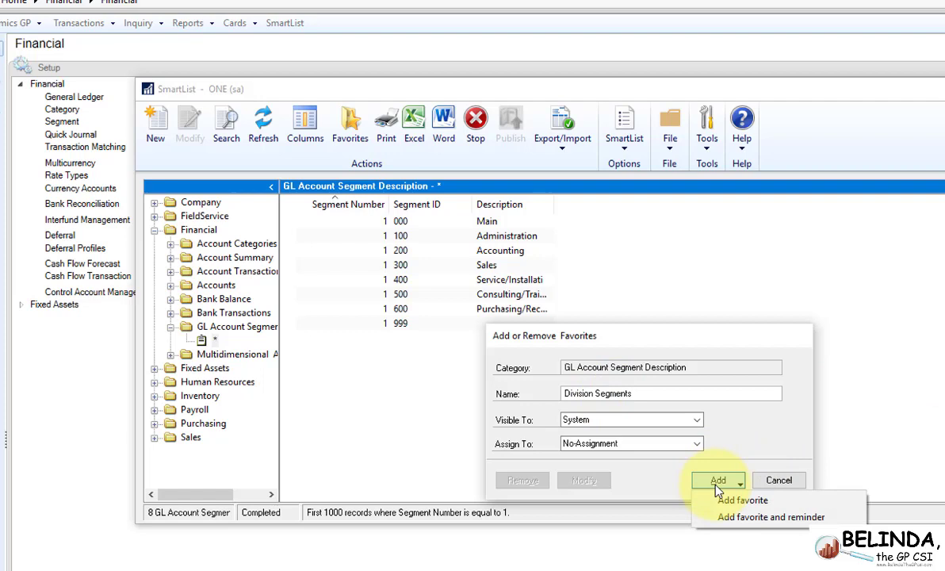
{"action": "left_click", "coordinate": [719, 503]}
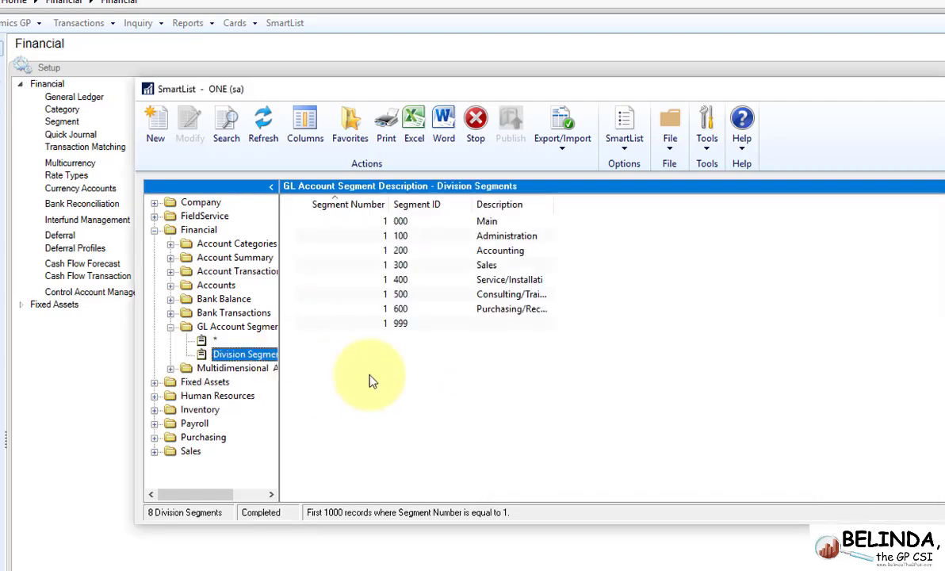